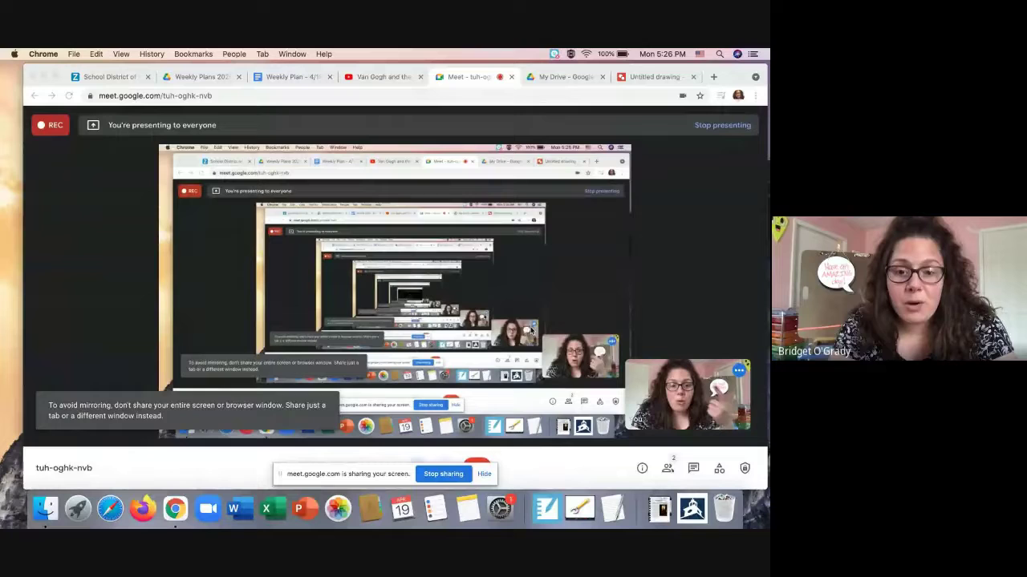
Step: Switch from the Van Gogh read-aloud video to the blank Untitled drawing tab
{"action": "left_click", "coordinate": [383, 77]}
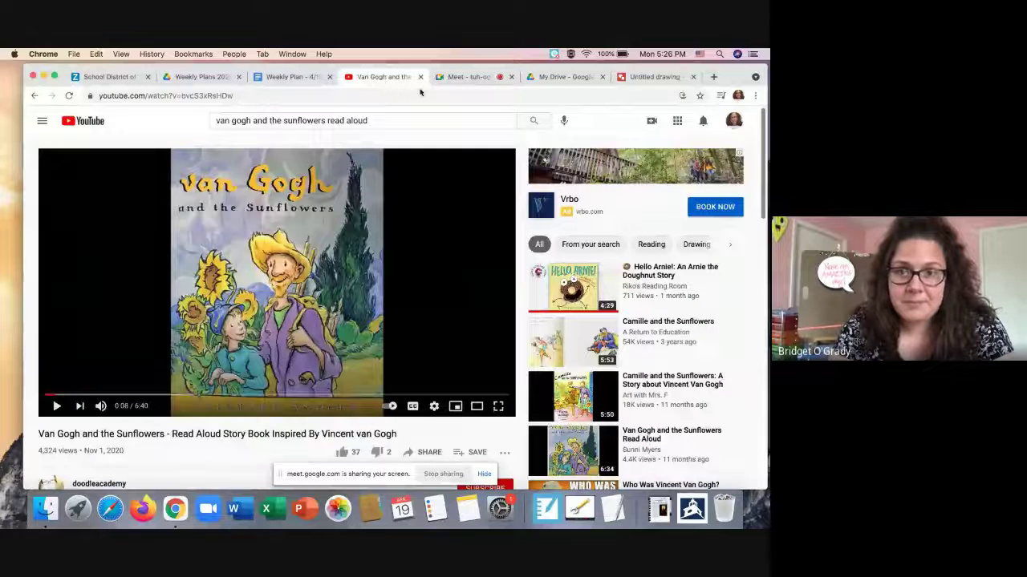
{"action": "left_click", "coordinate": [634, 77]}
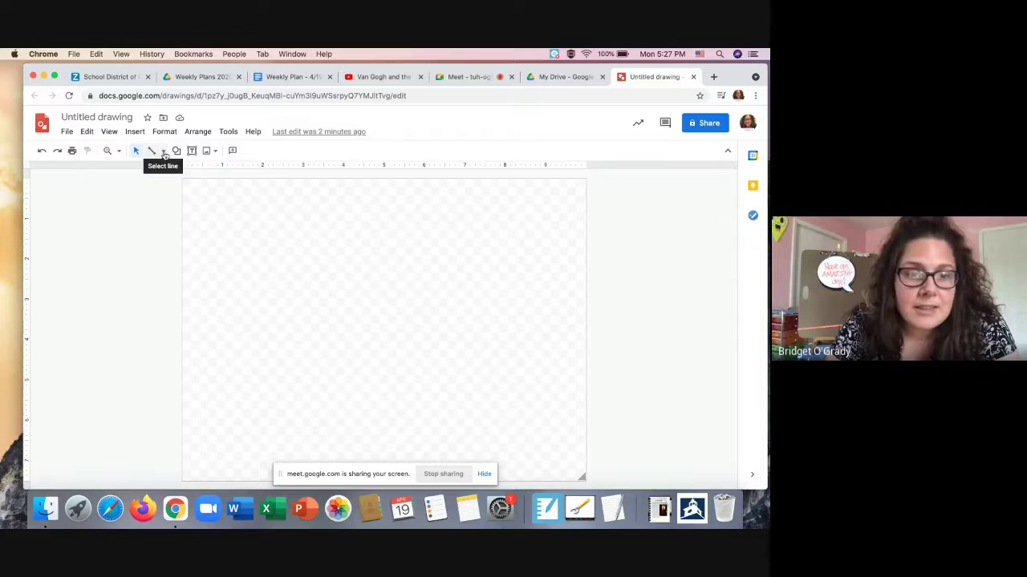
Step: With the Scribble line tool, freehand-draw a round centre ringed by pointed petals
{"action": "left_click", "coordinate": [164, 152]}
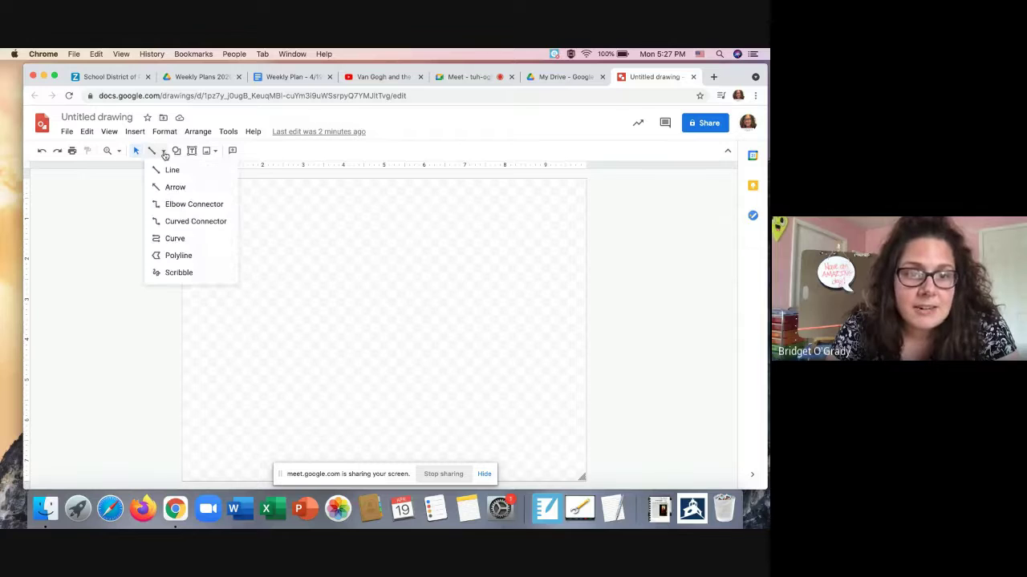
{"action": "left_click", "coordinate": [177, 274]}
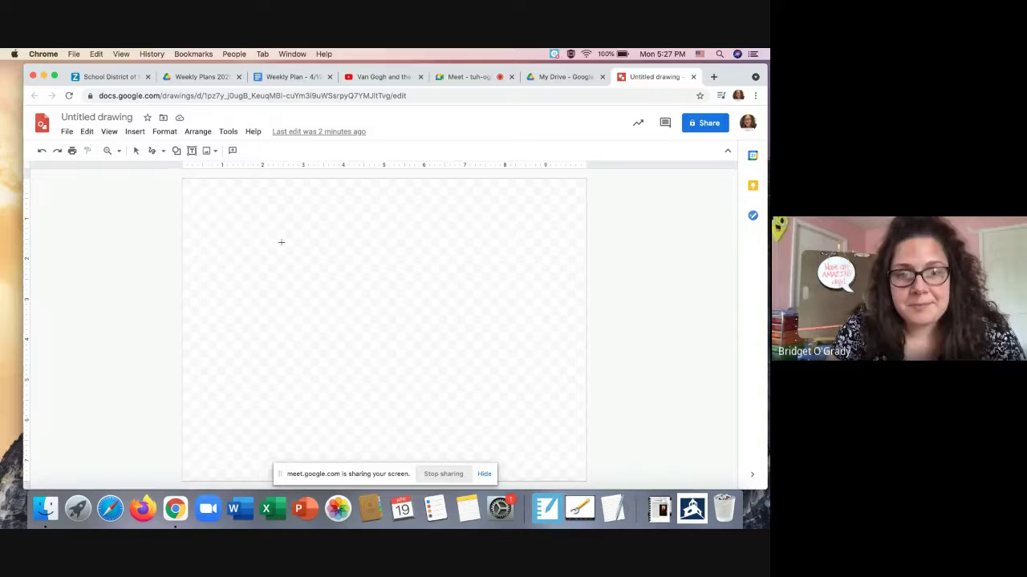
{"action": "mouse_move", "coordinate": [281, 243]}
{"action": "left_mouse_down"}
{"action": "mouse_move", "coordinate": [260, 255]}
{"action": "mouse_move", "coordinate": [256, 282]}
{"action": "mouse_move", "coordinate": [283, 297]}
{"action": "mouse_move", "coordinate": [306, 268]}
{"action": "mouse_move", "coordinate": [276, 241]}
{"action": "mouse_move", "coordinate": [309, 206]}
{"action": "mouse_move", "coordinate": [296, 249]}
{"action": "mouse_move", "coordinate": [349, 248]}
{"action": "left_mouse_up"}
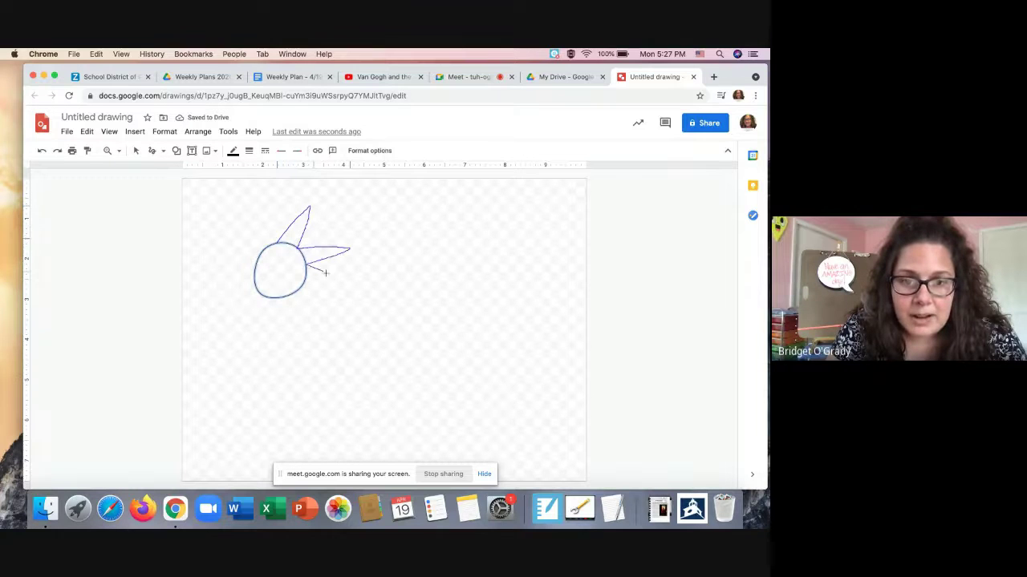
{"action": "mouse_move", "coordinate": [352, 295]}
{"action": "left_mouse_down"}
{"action": "mouse_move", "coordinate": [296, 288]}
{"action": "mouse_move", "coordinate": [300, 330]}
{"action": "mouse_move", "coordinate": [273, 299]}
{"action": "mouse_move", "coordinate": [246, 335]}
{"action": "mouse_move", "coordinate": [259, 294]}
{"action": "mouse_move", "coordinate": [213, 270]}
{"action": "mouse_move", "coordinate": [256, 270]}
{"action": "mouse_move", "coordinate": [227, 227]}
{"action": "mouse_move", "coordinate": [258, 247]}
{"action": "mouse_move", "coordinate": [251, 201]}
{"action": "left_mouse_up"}
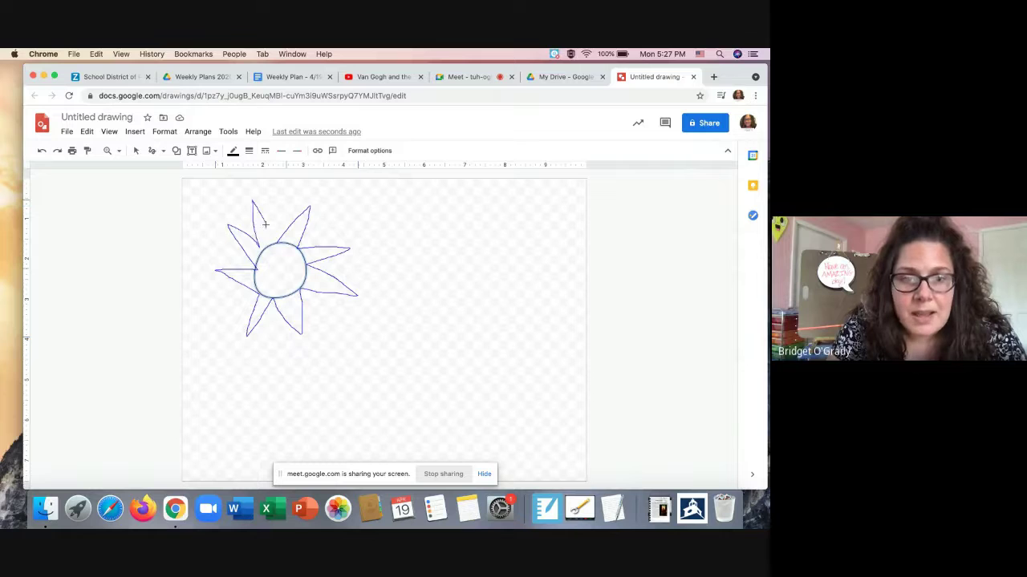
{"action": "left_click_drag", "start_coordinate": [278, 239], "coordinate": [278, 239]}
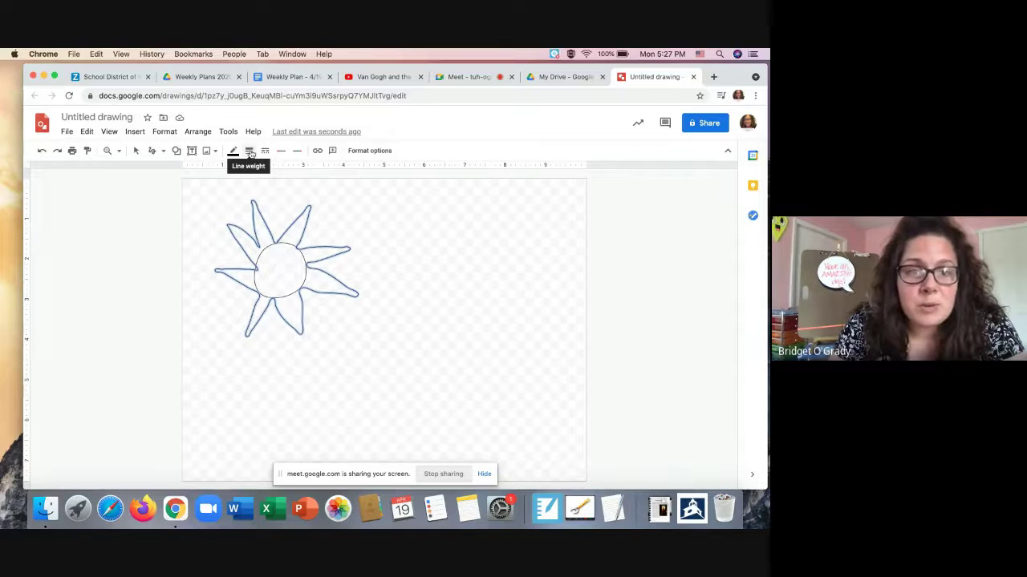
Step: Make the sunflower scribble's outline 8px thick and yellow
{"action": "left_click", "coordinate": [250, 153]}
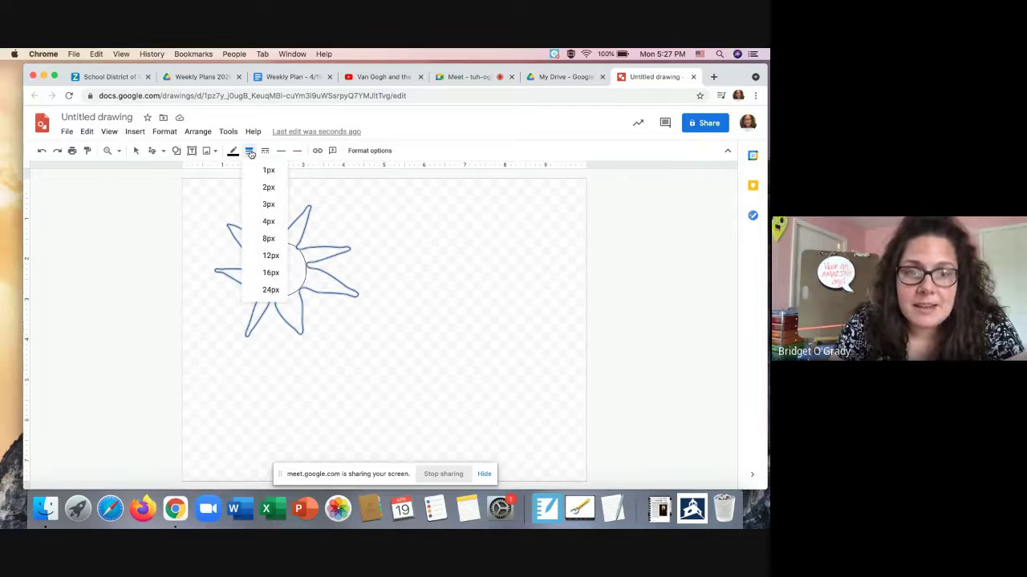
{"action": "left_click", "coordinate": [268, 239]}
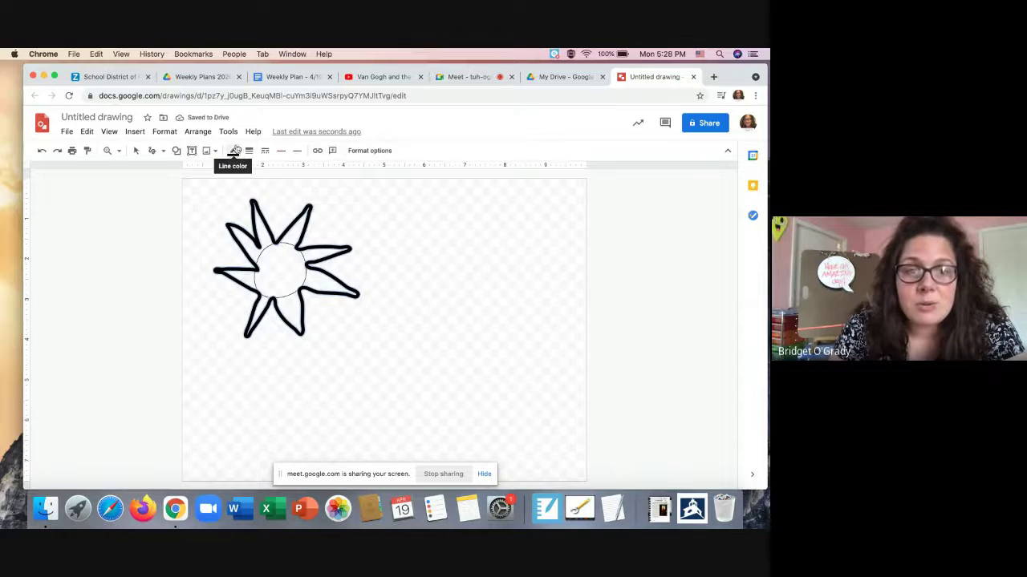
{"action": "left_click", "coordinate": [234, 155]}
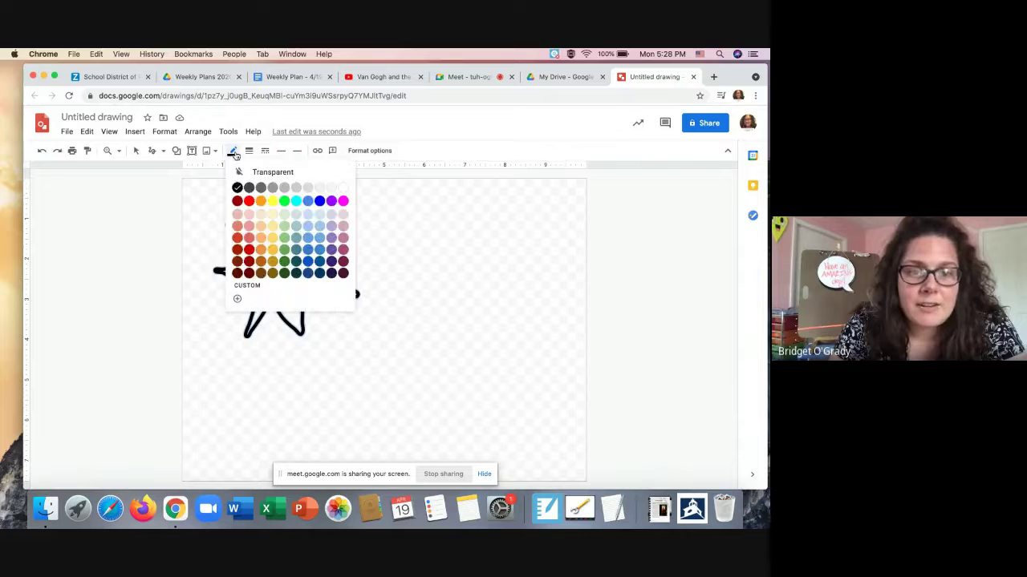
{"action": "left_click", "coordinate": [272, 201]}
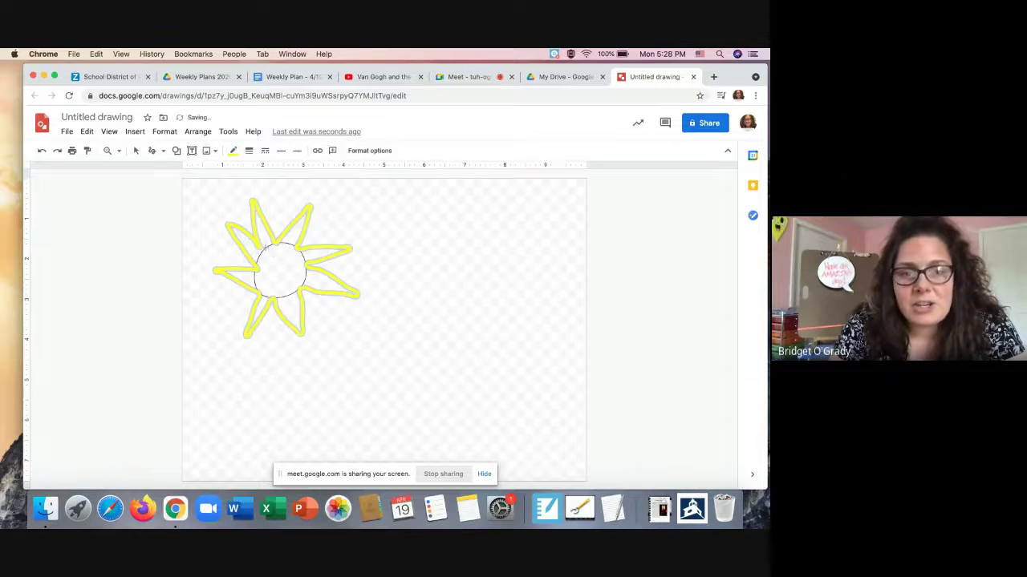
Step: Give the sunflower's centre circle a thicker dark brown outline
{"action": "left_click", "coordinate": [136, 151]}
{"action": "left_click", "coordinate": [262, 229]}
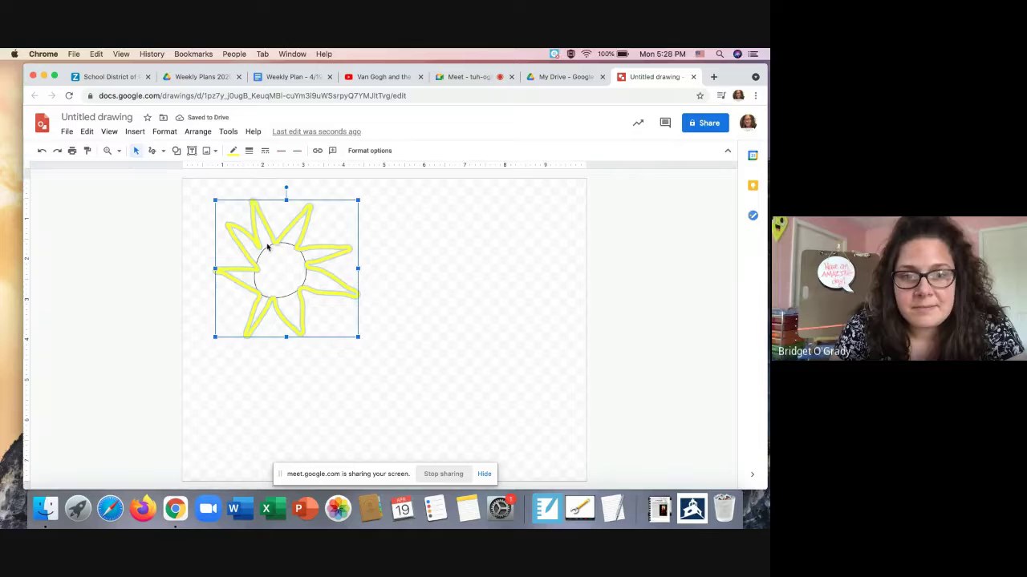
{"action": "left_click", "coordinate": [268, 247]}
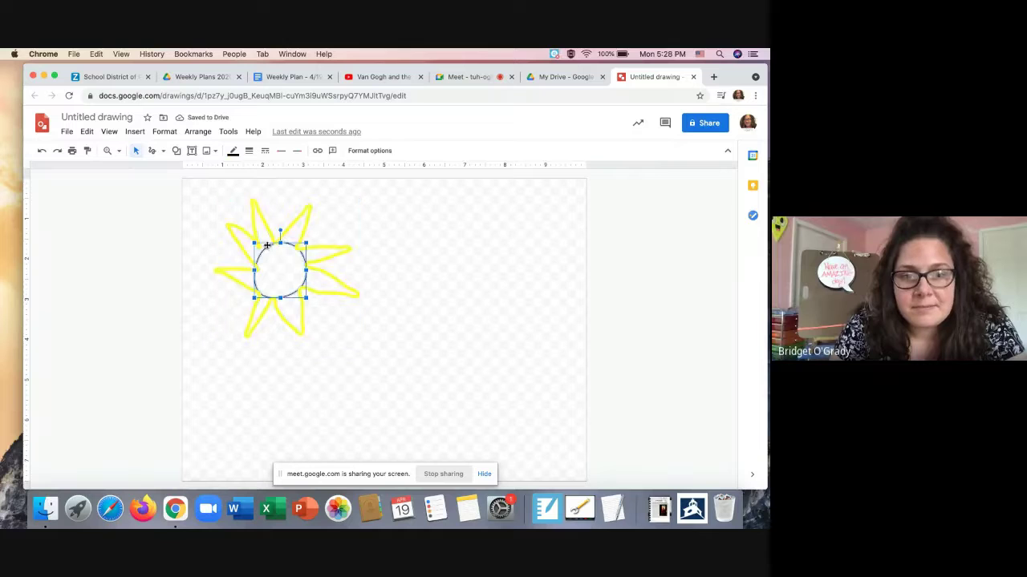
{"action": "left_click", "coordinate": [249, 151]}
{"action": "left_click", "coordinate": [262, 224]}
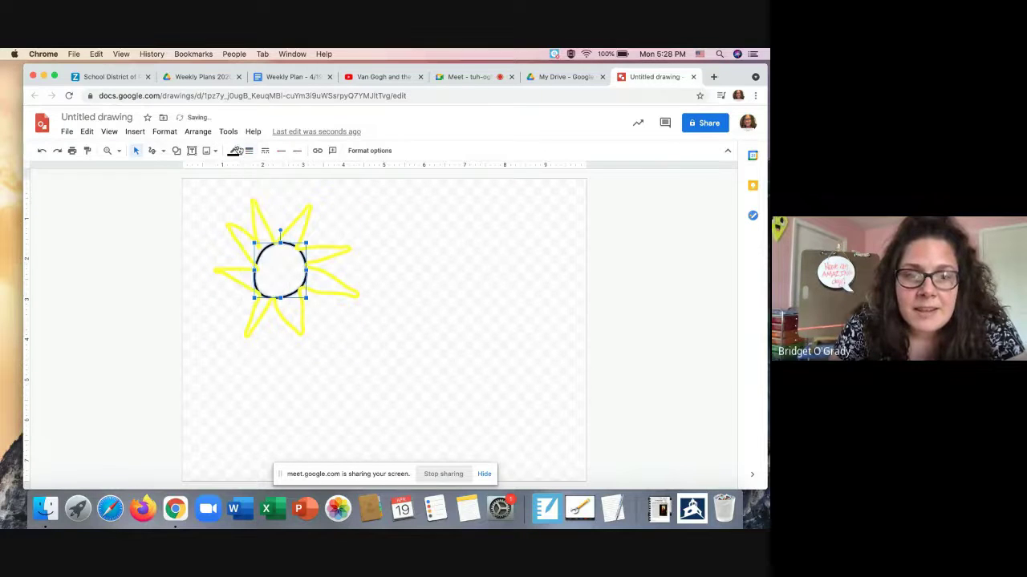
{"action": "left_click", "coordinate": [234, 151]}
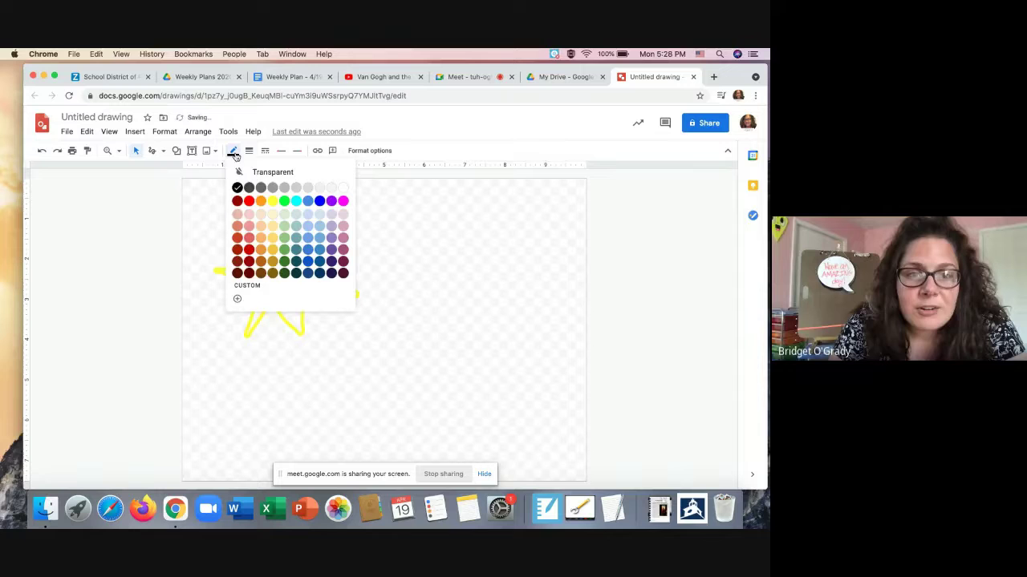
{"action": "left_click", "coordinate": [260, 273]}
{"action": "left_click", "coordinate": [351, 341]}
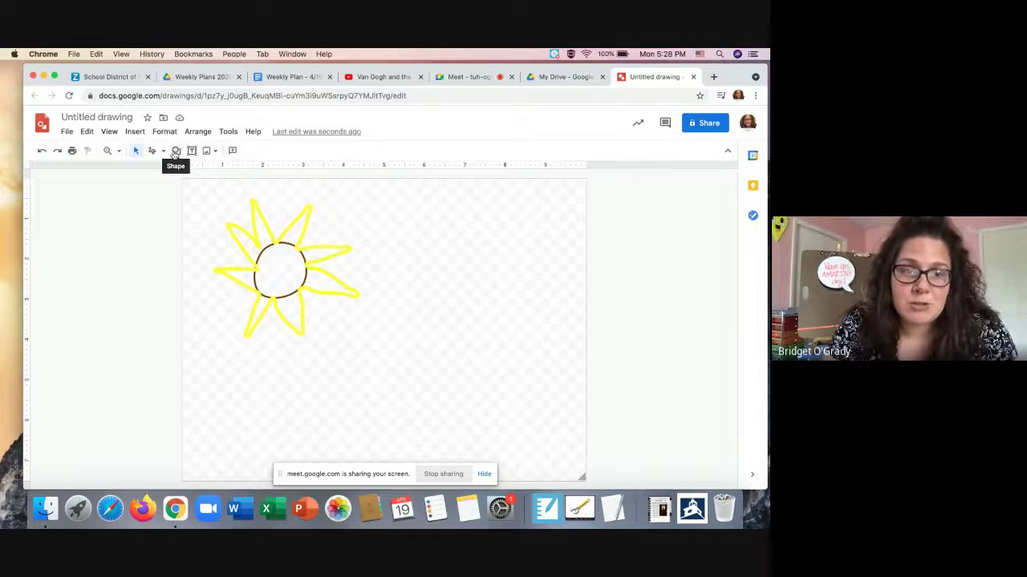
Step: Draw an oval circle right of the sunflower and fill it dark brown
{"action": "left_click", "coordinate": [176, 152]}
{"action": "mouse_move", "coordinate": [191, 175]}
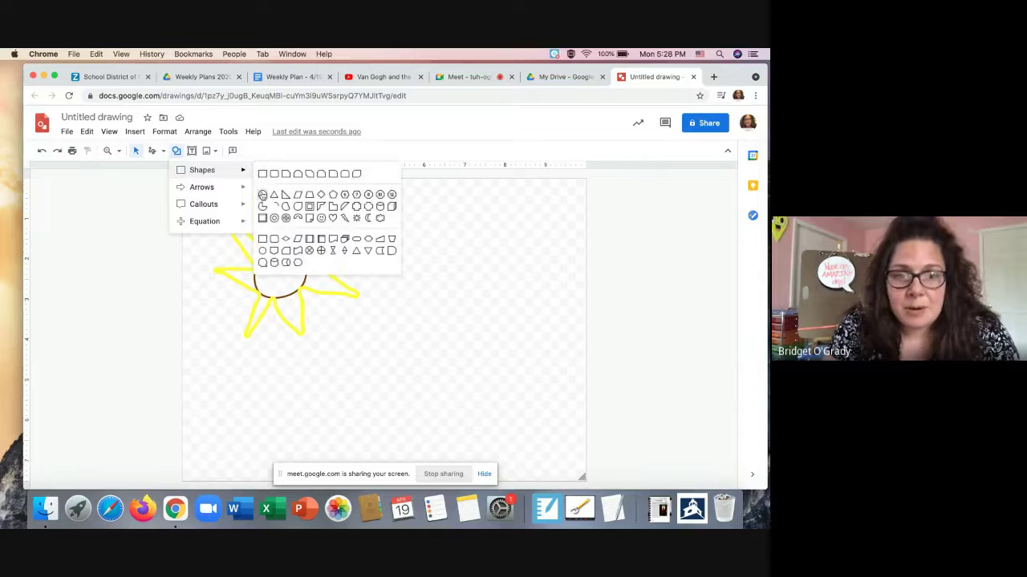
{"action": "left_click", "coordinate": [262, 194]}
{"action": "left_click_drag", "start_coordinate": [430, 254], "coordinate": [487, 310]}
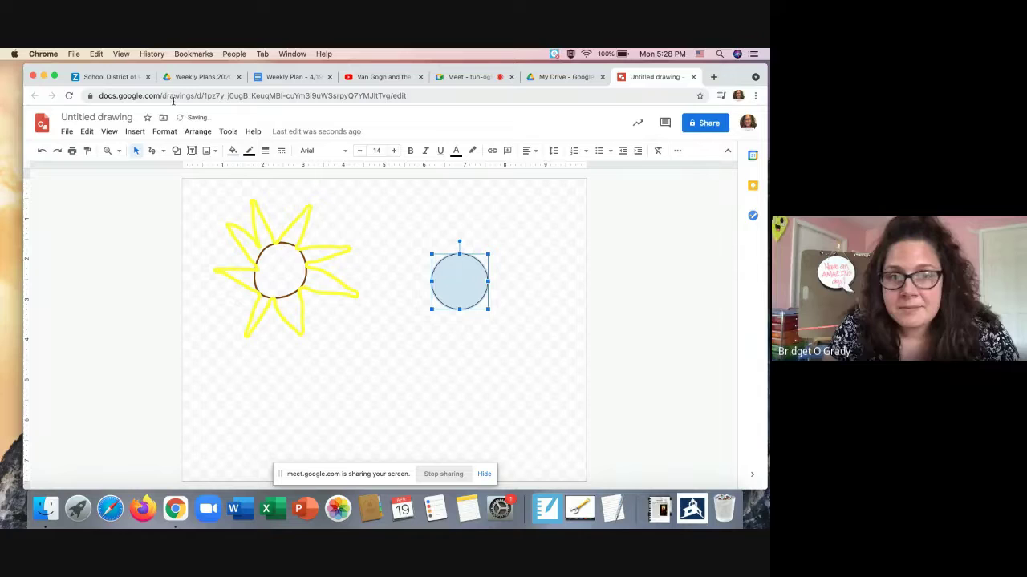
{"action": "left_click", "coordinate": [233, 152]}
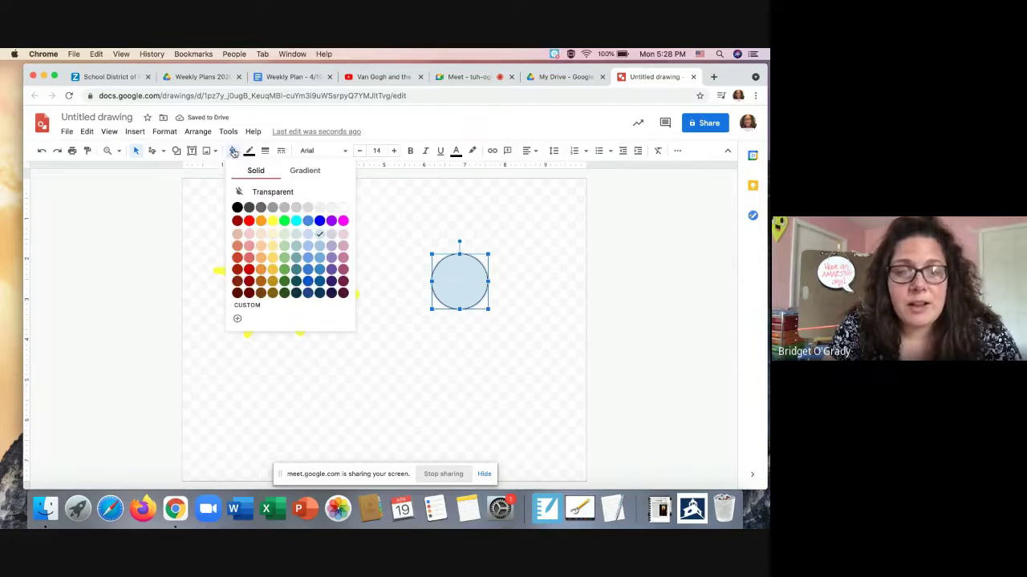
{"action": "left_click", "coordinate": [262, 295]}
{"action": "left_click", "coordinate": [351, 243]}
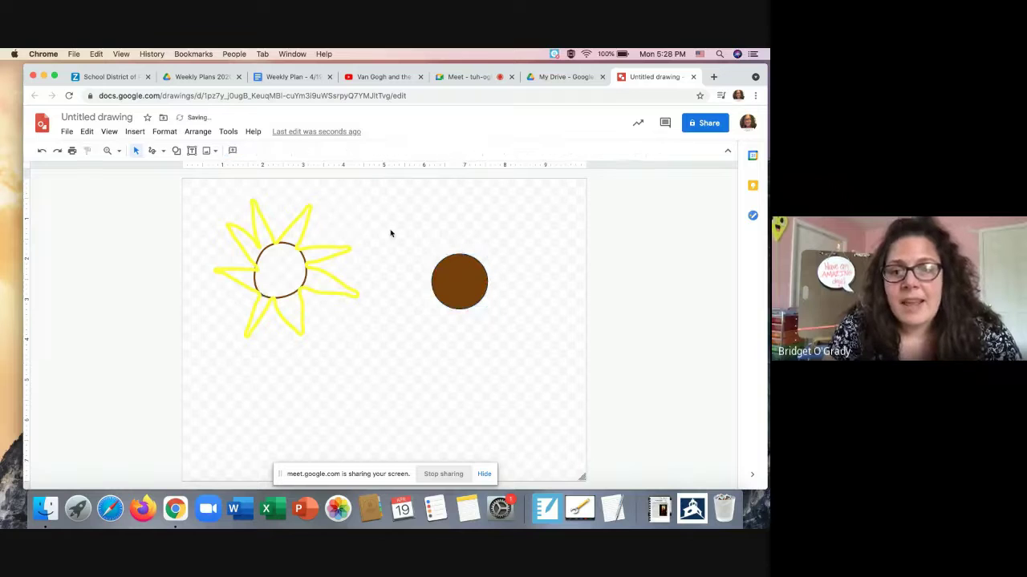
Step: Add a yellow-filled triangle petal above the brown circle
{"action": "left_click", "coordinate": [177, 151]}
{"action": "mouse_move", "coordinate": [193, 175]}
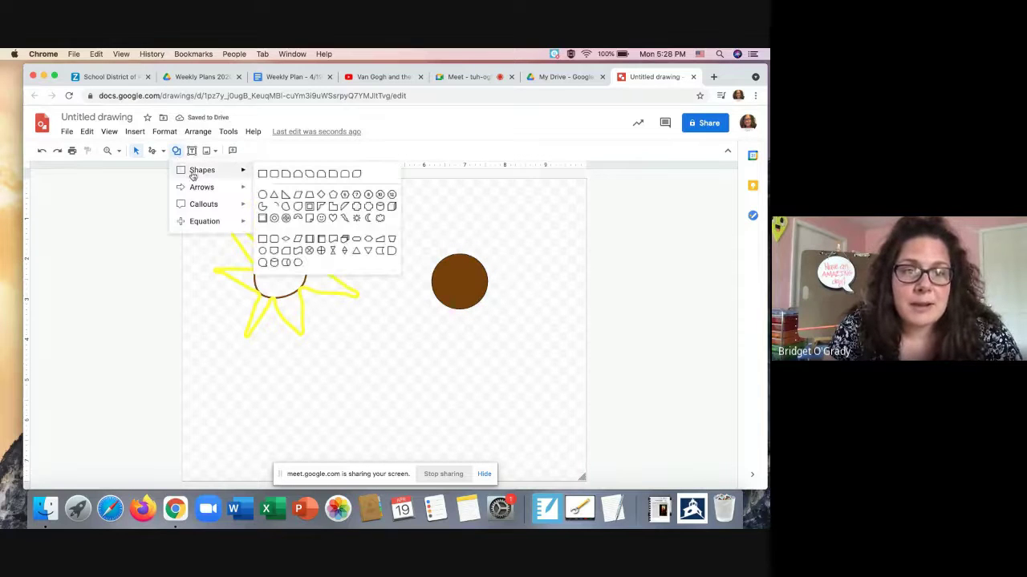
{"action": "left_click", "coordinate": [274, 195]}
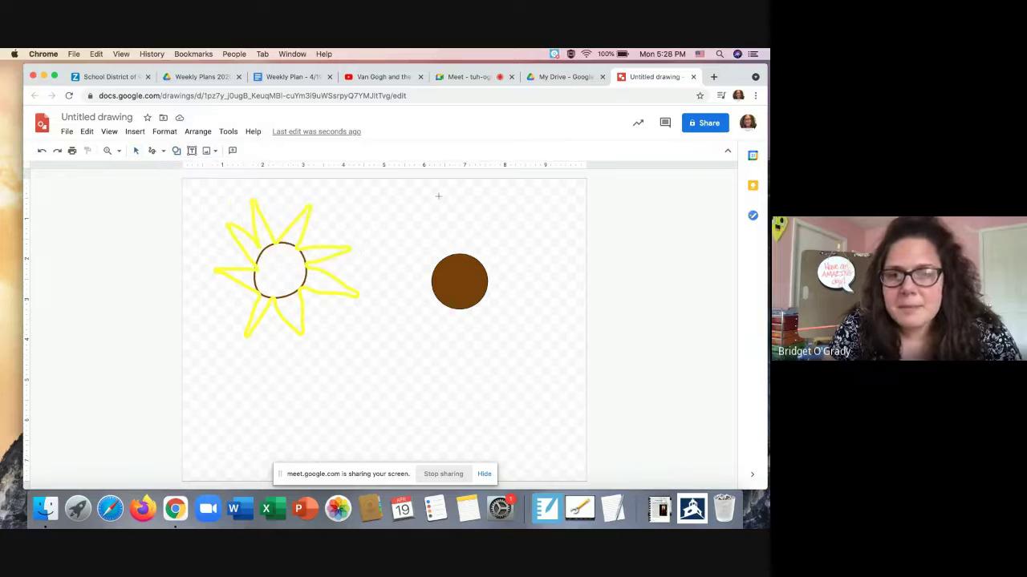
{"action": "left_click_drag", "start_coordinate": [481, 204], "coordinate": [452, 256]}
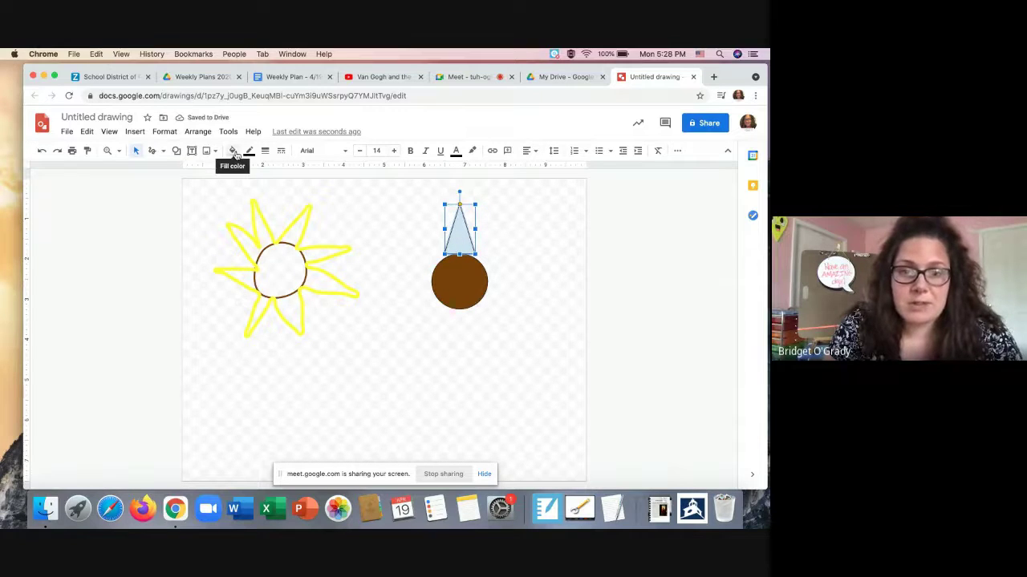
{"action": "left_click", "coordinate": [234, 152]}
{"action": "left_click", "coordinate": [275, 224]}
{"action": "left_click", "coordinate": [376, 219]}
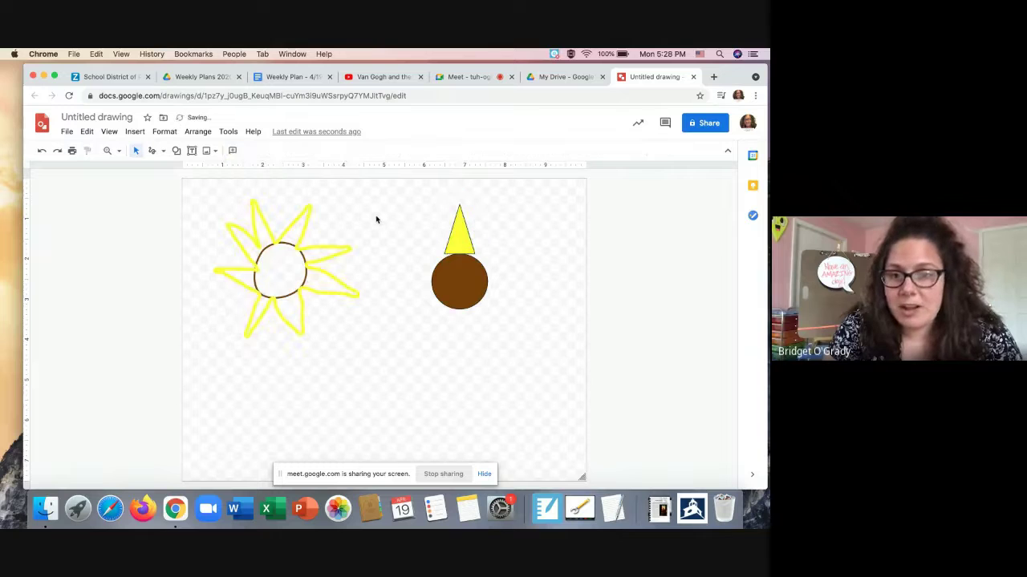
{"action": "left_click", "coordinate": [175, 150]}
Step: Add a second triangle petal, tilted about 17 degrees, filled yellow
{"action": "mouse_move", "coordinate": [198, 173]}
{"action": "left_click", "coordinate": [272, 194]}
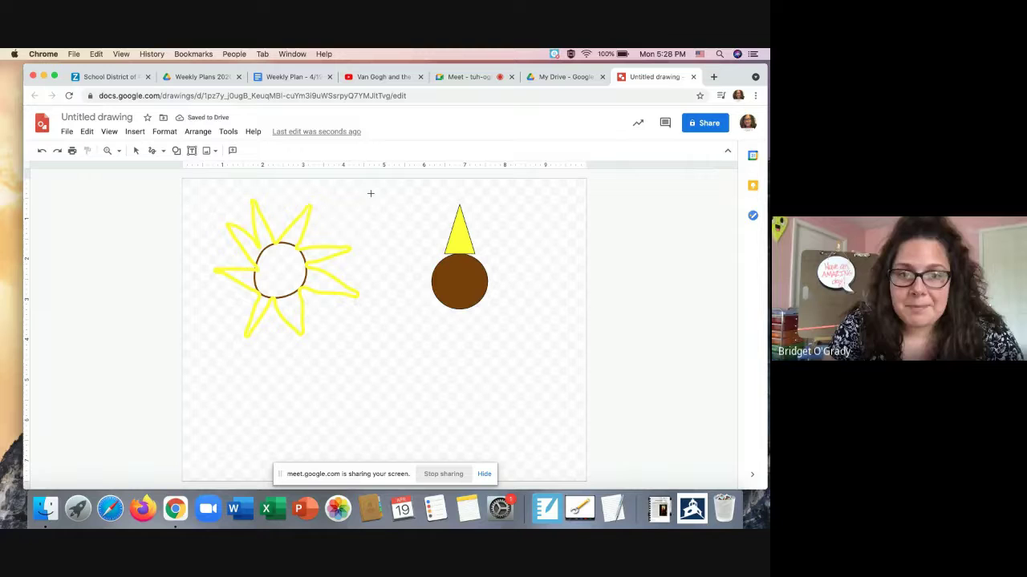
{"action": "left_click_drag", "start_coordinate": [499, 206], "coordinate": [474, 254]}
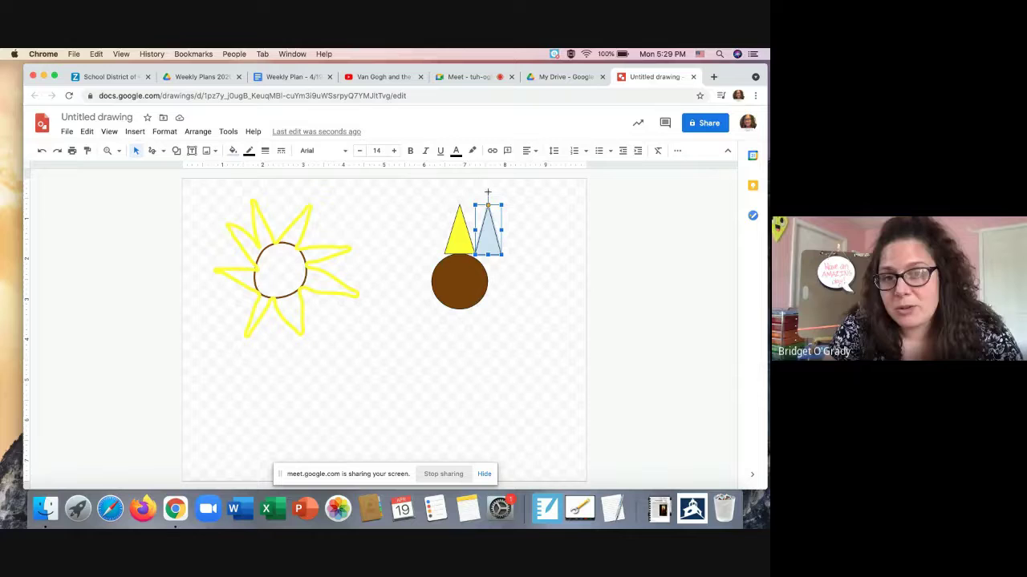
{"action": "left_click_drag", "start_coordinate": [487, 192], "coordinate": [490, 245]}
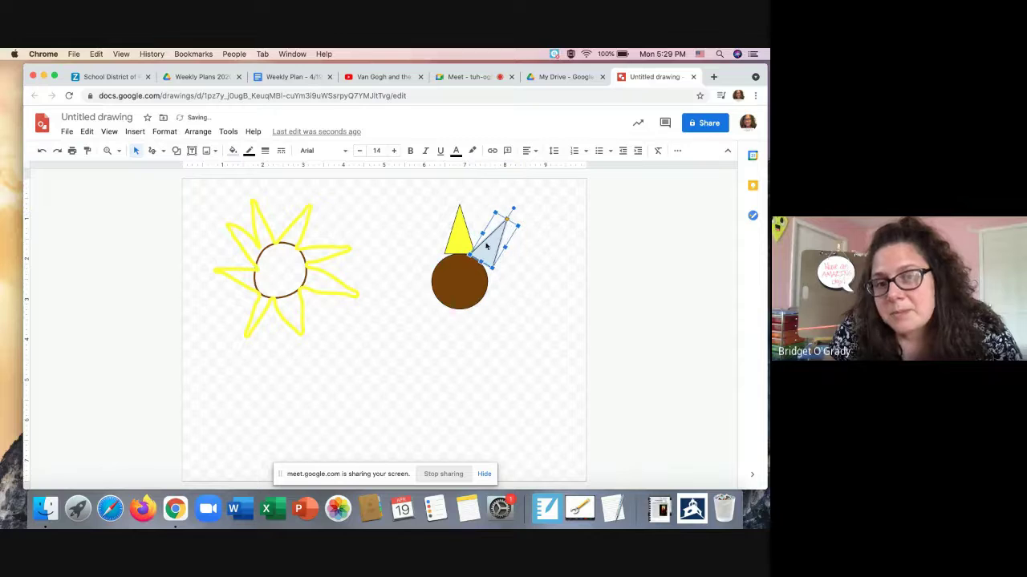
{"action": "left_click", "coordinate": [233, 153]}
{"action": "left_click", "coordinate": [274, 225]}
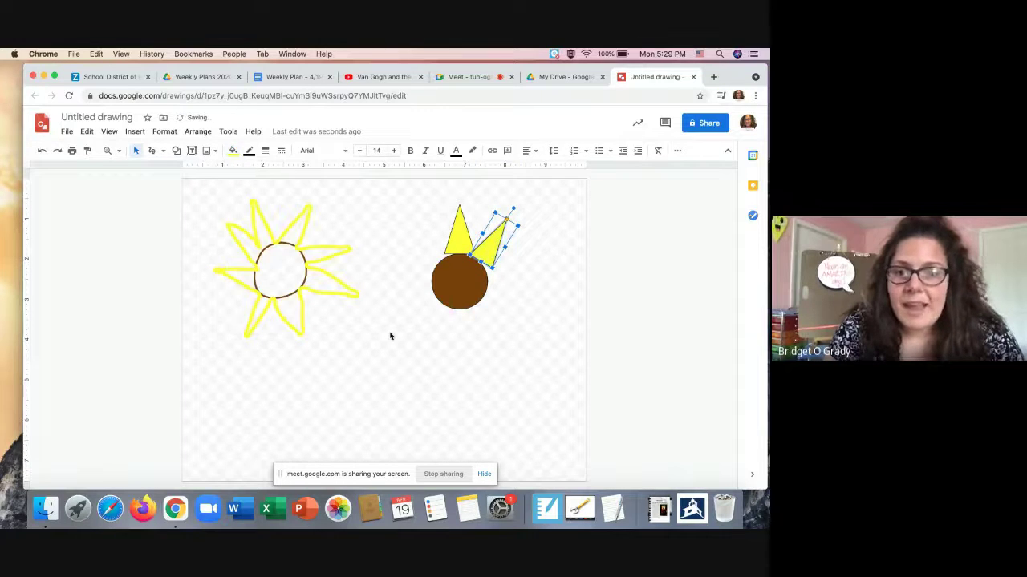
{"action": "left_click", "coordinate": [390, 332]}
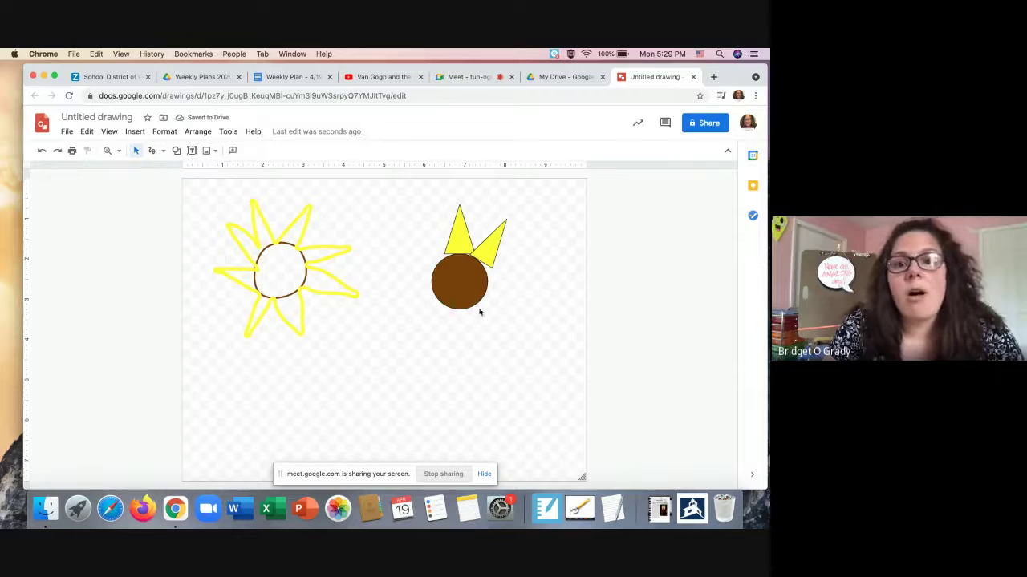
Step: Add a third yellow triangle petal beside the circle, rotated to point right
{"action": "left_click", "coordinate": [177, 151]}
{"action": "mouse_move", "coordinate": [207, 171]}
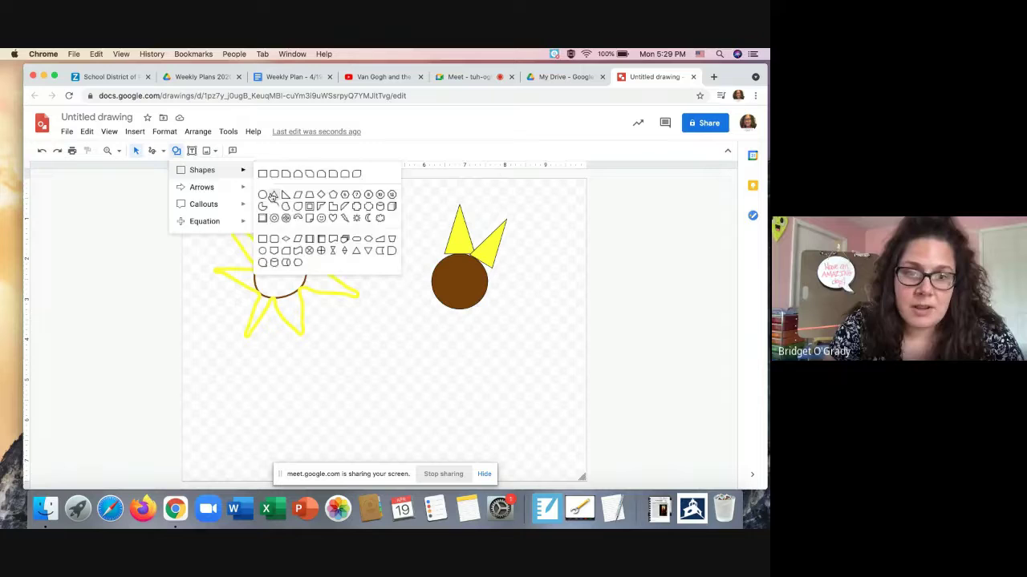
{"action": "left_click", "coordinate": [263, 195]}
{"action": "left_click_drag", "start_coordinate": [526, 242], "coordinate": [498, 284]}
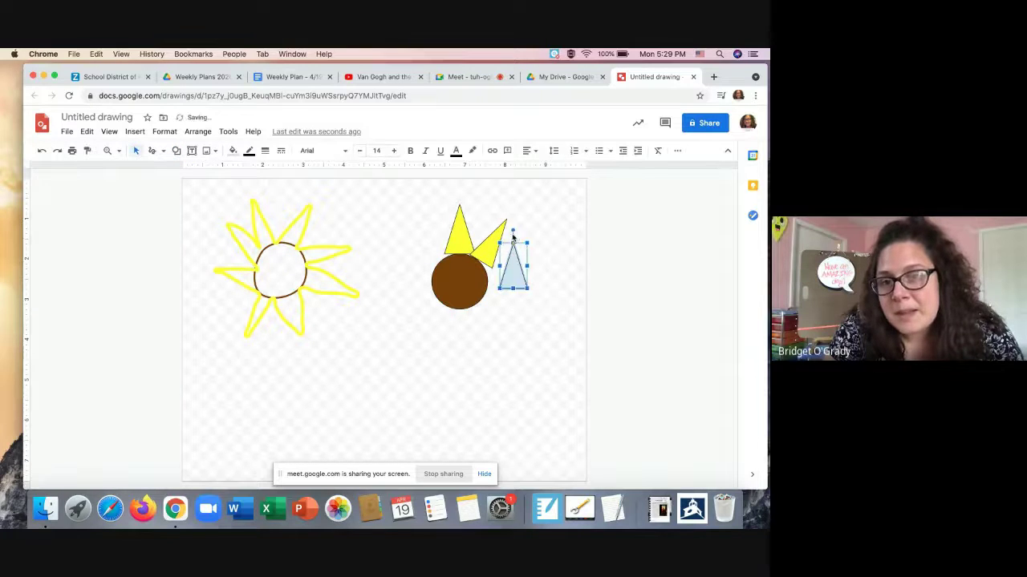
{"action": "left_click_drag", "start_coordinate": [514, 230], "coordinate": [500, 277]}
{"action": "left_click", "coordinate": [233, 152]}
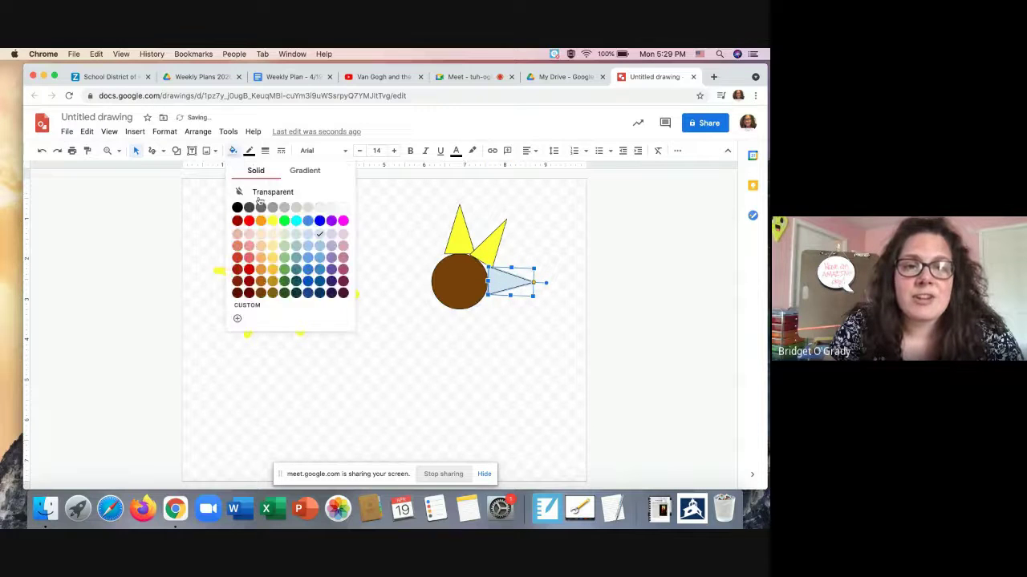
{"action": "left_click", "coordinate": [274, 223]}
{"action": "left_click", "coordinate": [677, 311]}
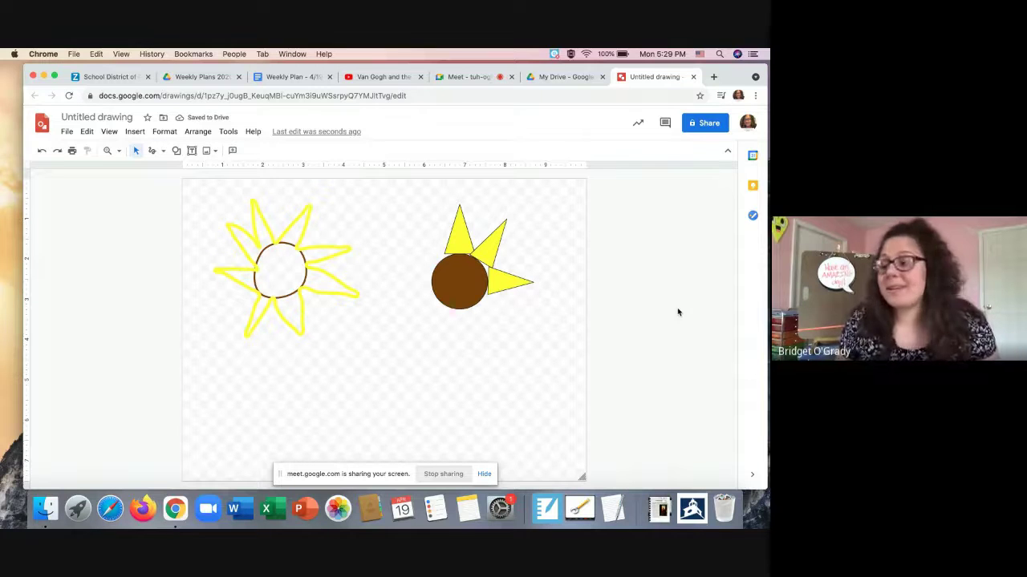
Step: Take a camera snapshot of the paper sunflower drawing via Insert image > Camera and insert it
{"action": "left_click", "coordinate": [211, 152]}
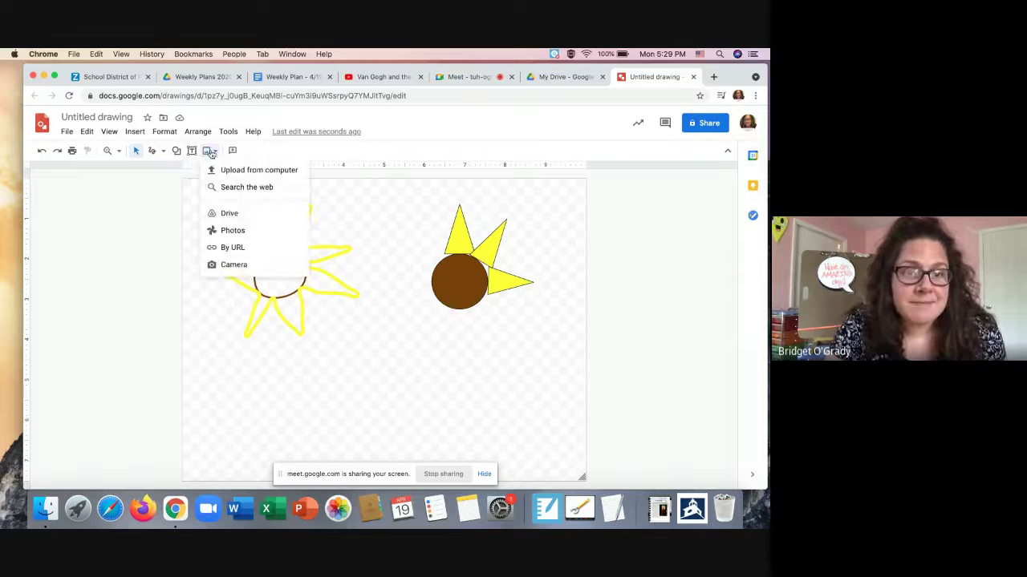
{"action": "left_click", "coordinate": [234, 265]}
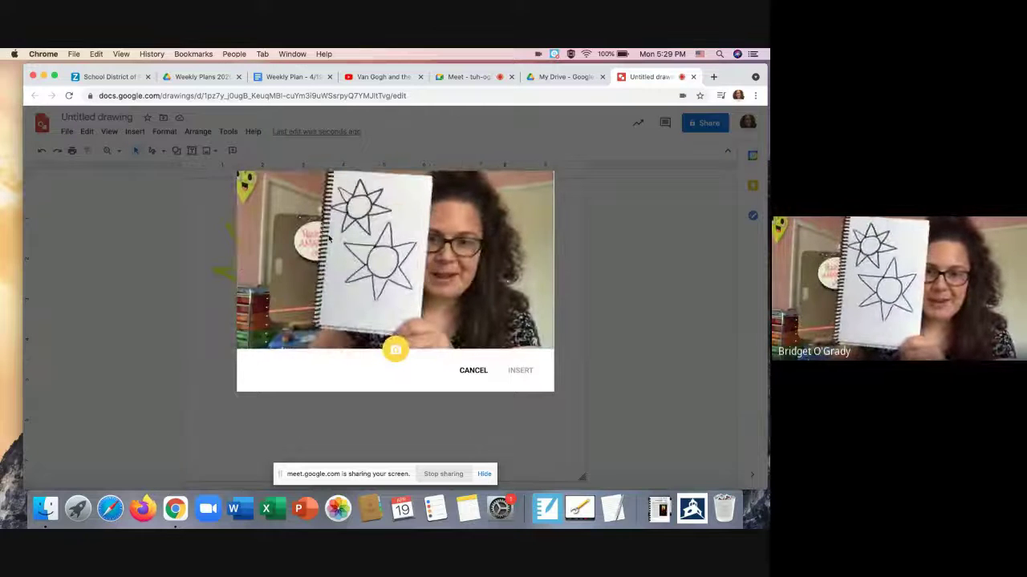
{"action": "left_click", "coordinate": [395, 350]}
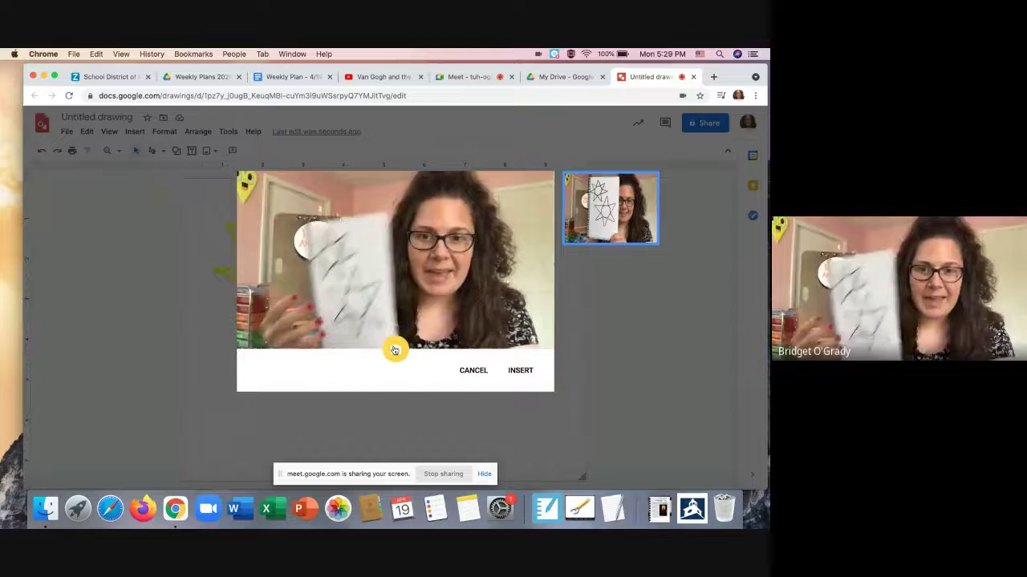
{"action": "left_click", "coordinate": [530, 379]}
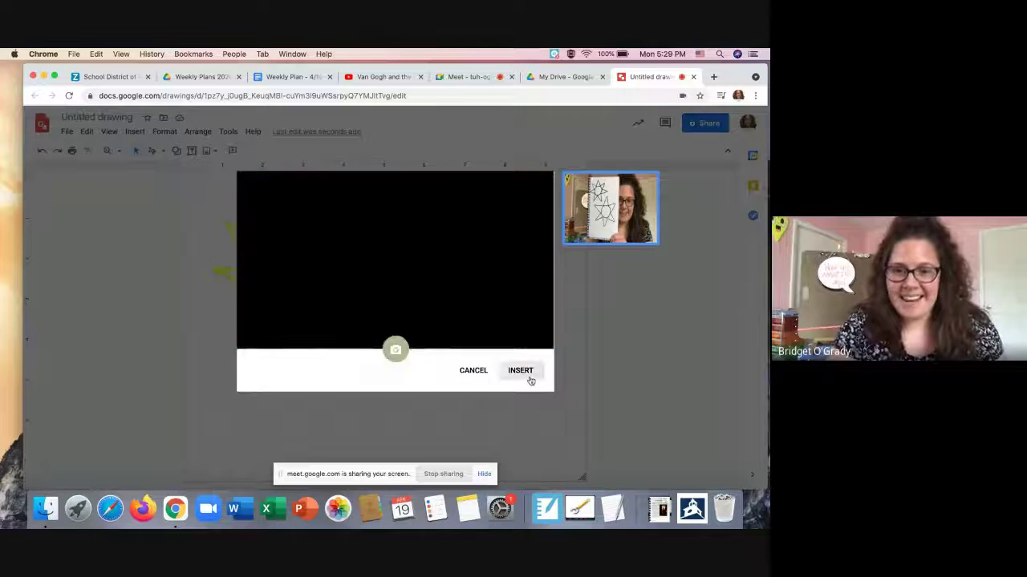